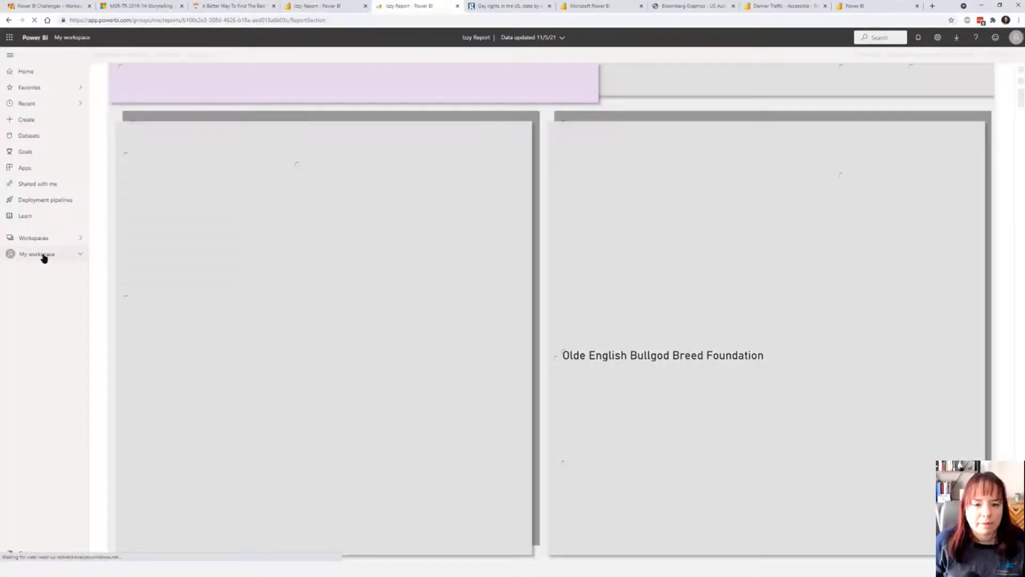
Browse the items in My workspace, return to the Izzy Report tab and bring up Windows search.
{"action": "left_click", "coordinate": [43, 256]}
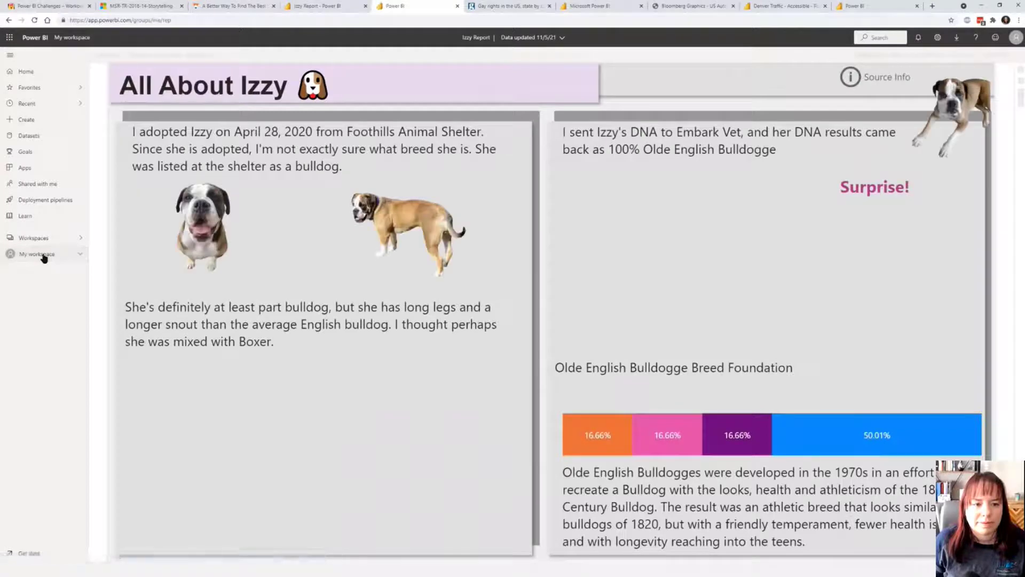
{"action": "scroll", "coordinate": [241, 244], "scroll_direction": "down", "scroll_amount": 10}
{"action": "scroll", "coordinate": [241, 244], "scroll_direction": "down", "scroll_amount": 4}
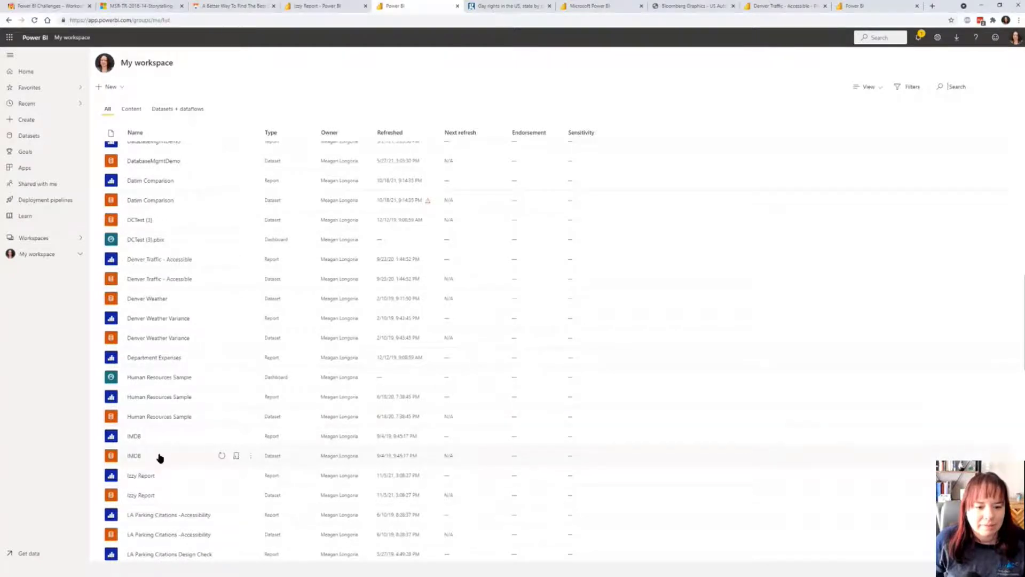
{"action": "scroll", "coordinate": [154, 397], "scroll_direction": "down", "scroll_amount": 10}
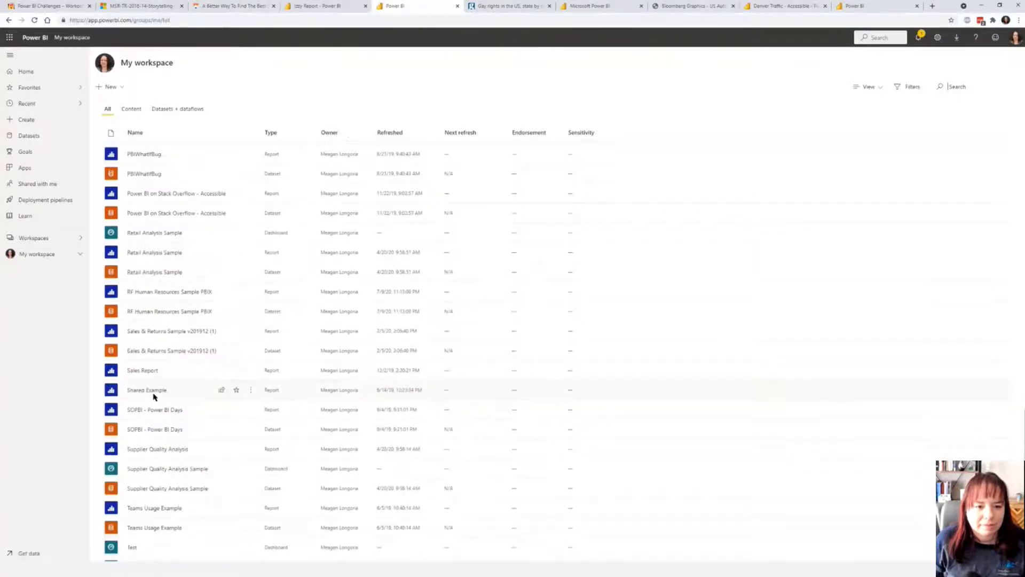
{"action": "scroll", "coordinate": [154, 397], "scroll_direction": "up", "scroll_amount": 5}
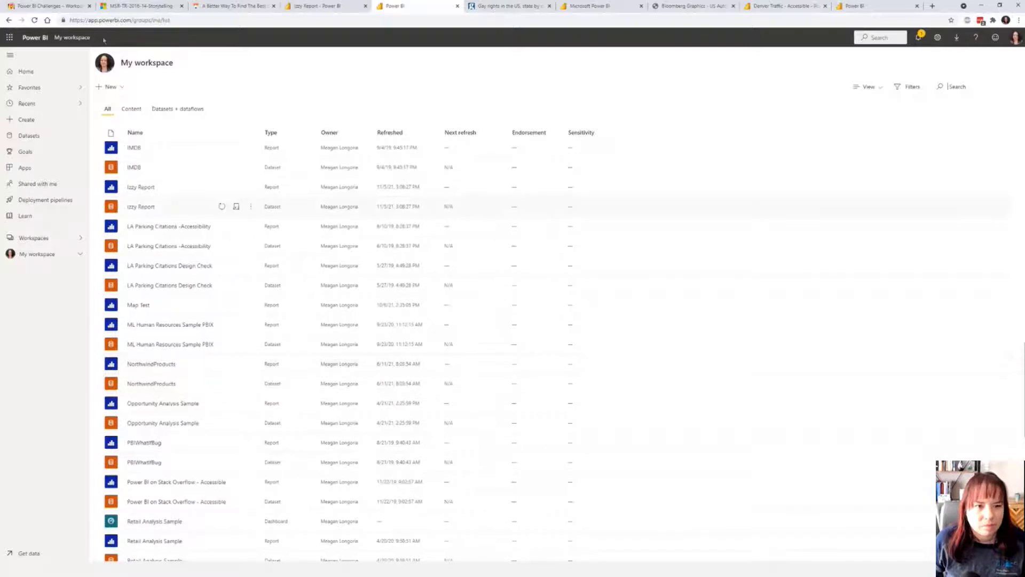
{"action": "left_click", "coordinate": [337, 10]}
{"action": "key", "text": "super"}
Search Start for 'human resources samp' and open ML Human Resources Sample PBIX.pbix.
{"action": "type", "text": "h"}
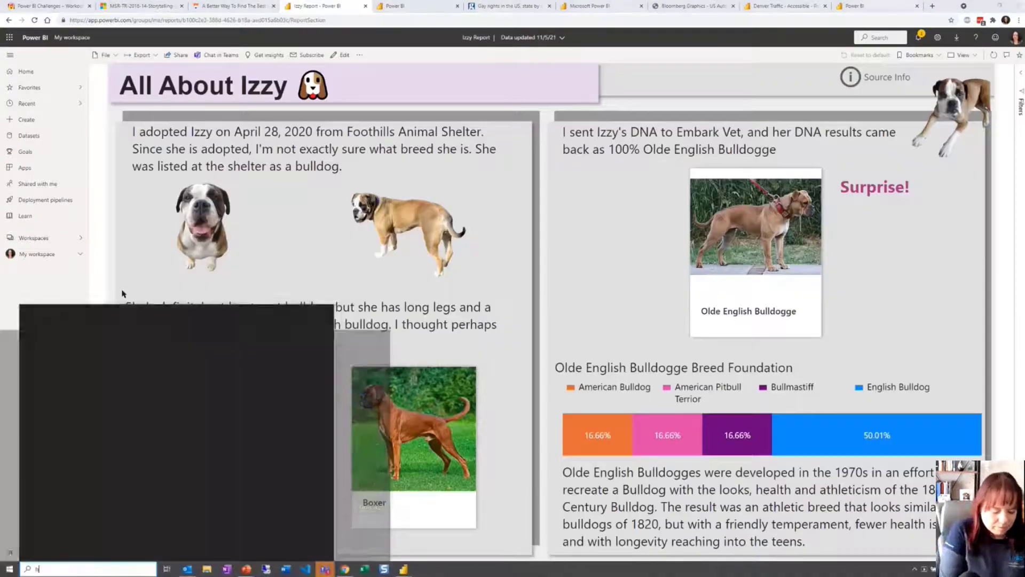
{"action": "type", "text": "uman resoure"}
{"action": "key", "text": "BackSpace"}
{"action": "type", "text": "cemp"}
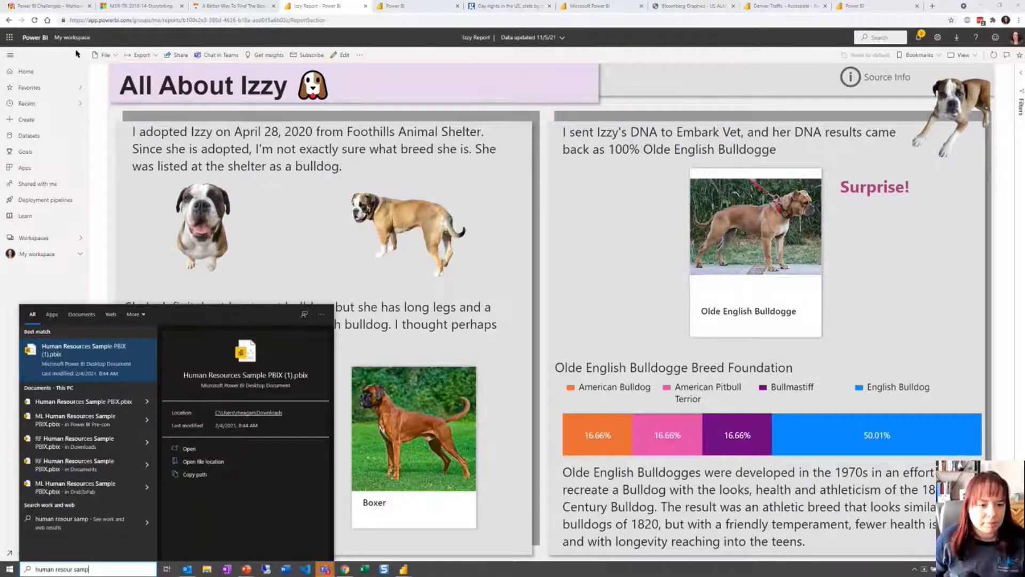
{"action": "left_click", "coordinate": [99, 420]}
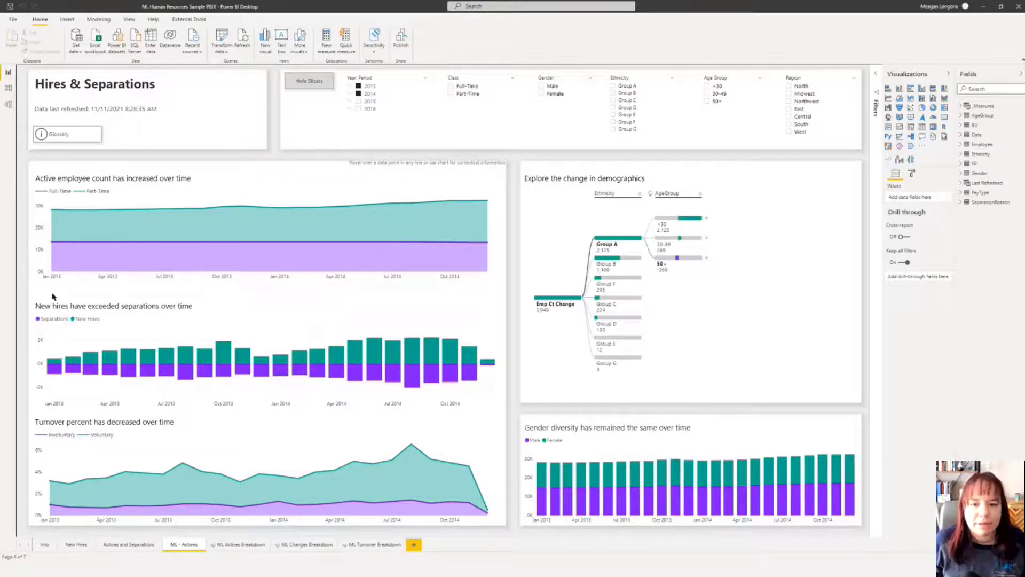
View the New Hires page, then clear the year filter on Hires & Separations.
{"action": "left_click", "coordinate": [111, 161]}
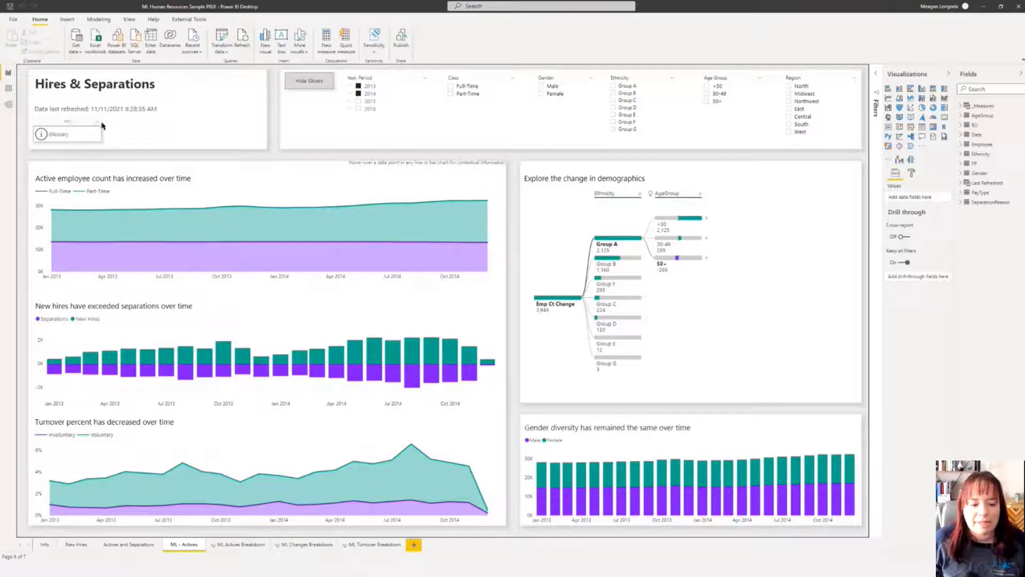
{"action": "left_click", "coordinate": [77, 545]}
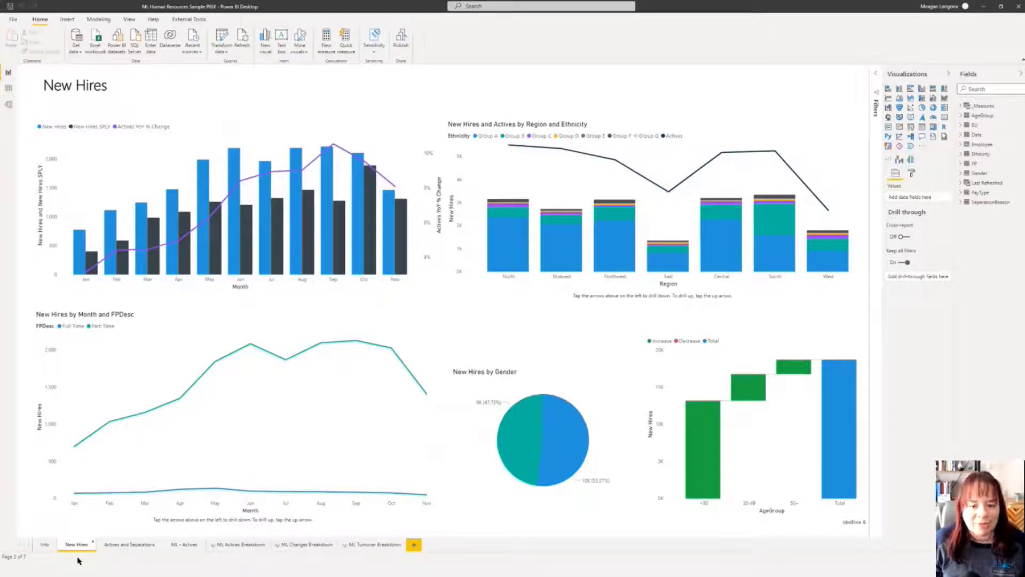
{"action": "left_click", "coordinate": [185, 546]}
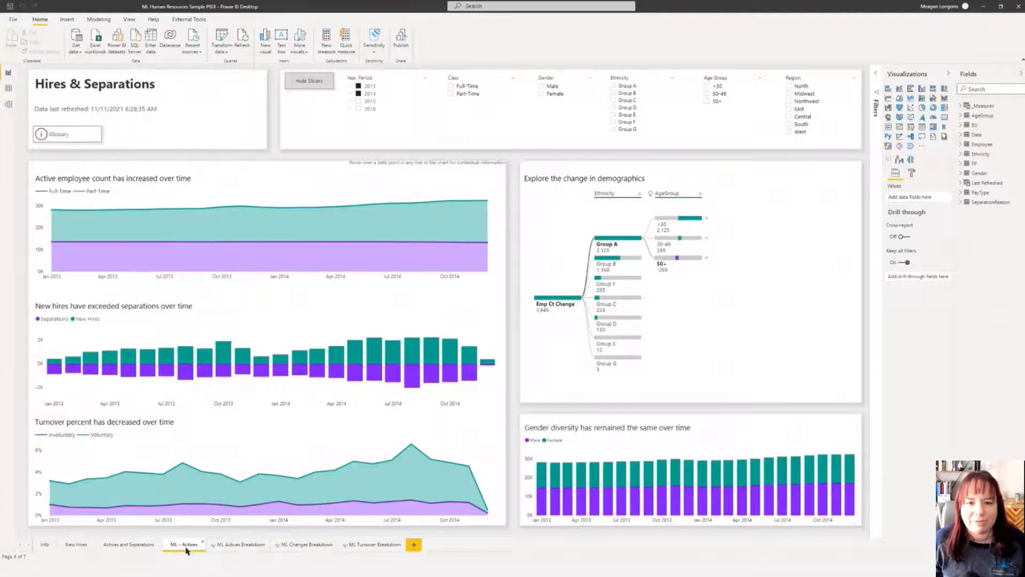
{"action": "left_click", "coordinate": [358, 88]}
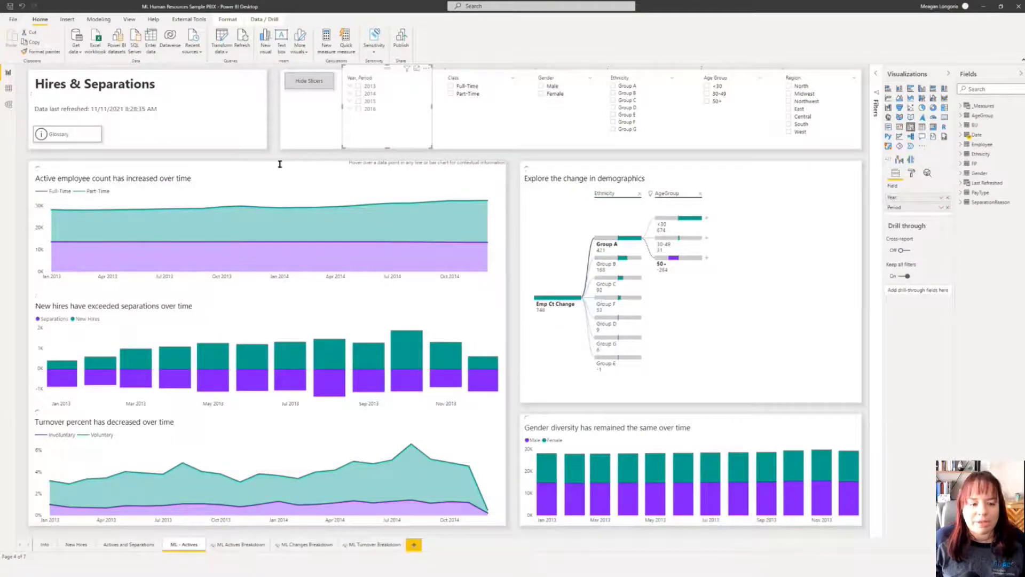
Review New Hires and Actives and Separations across all years, then select the active employee count chart.
{"action": "left_click", "coordinate": [75, 544]}
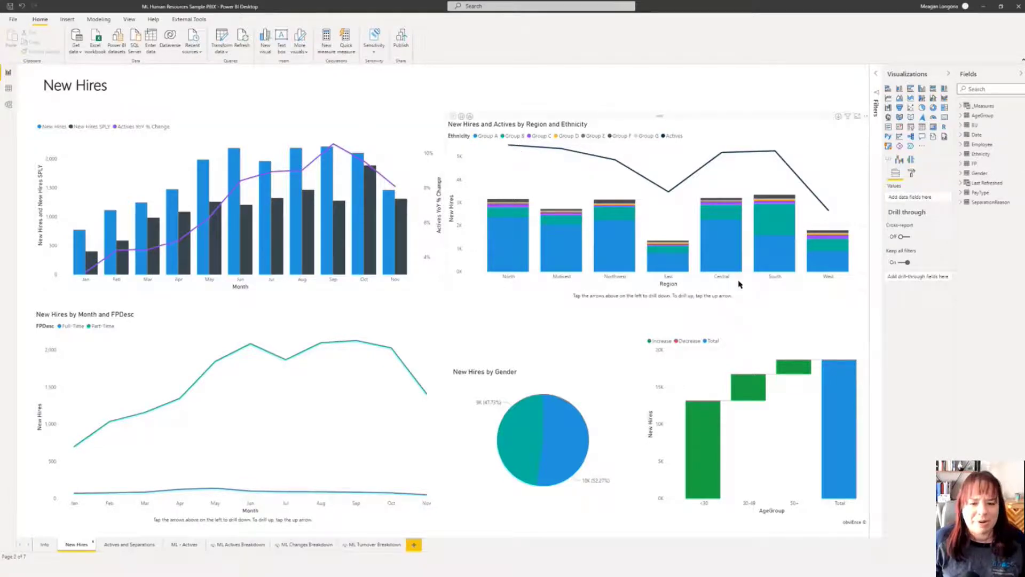
{"action": "left_click", "coordinate": [186, 547]}
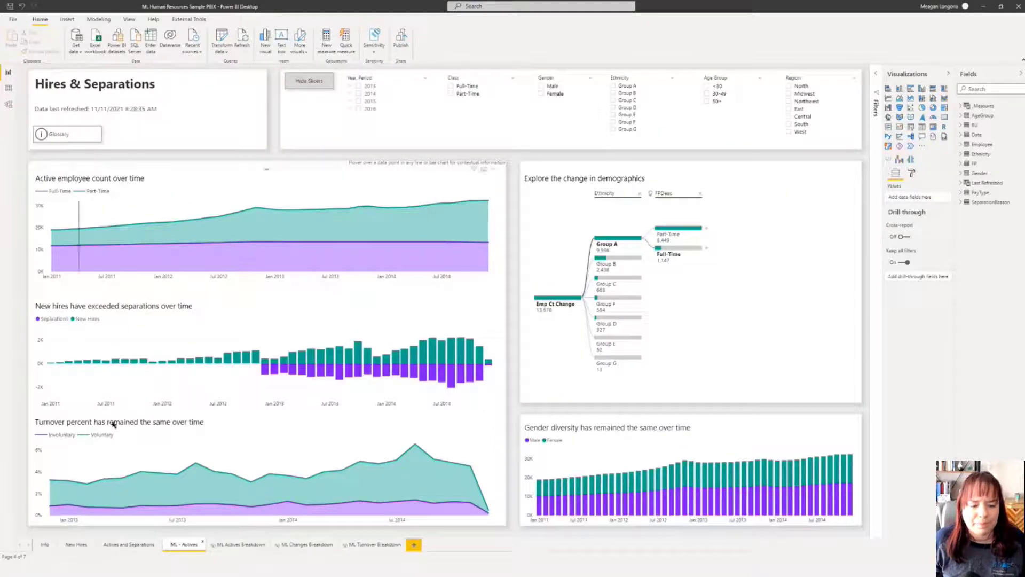
{"action": "left_click", "coordinate": [116, 546]}
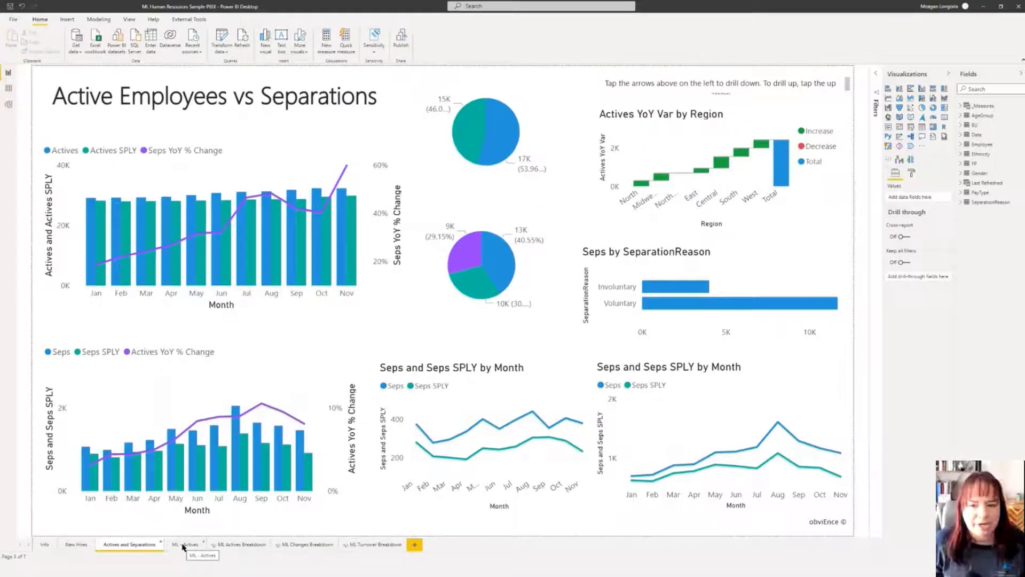
{"action": "left_click", "coordinate": [183, 545]}
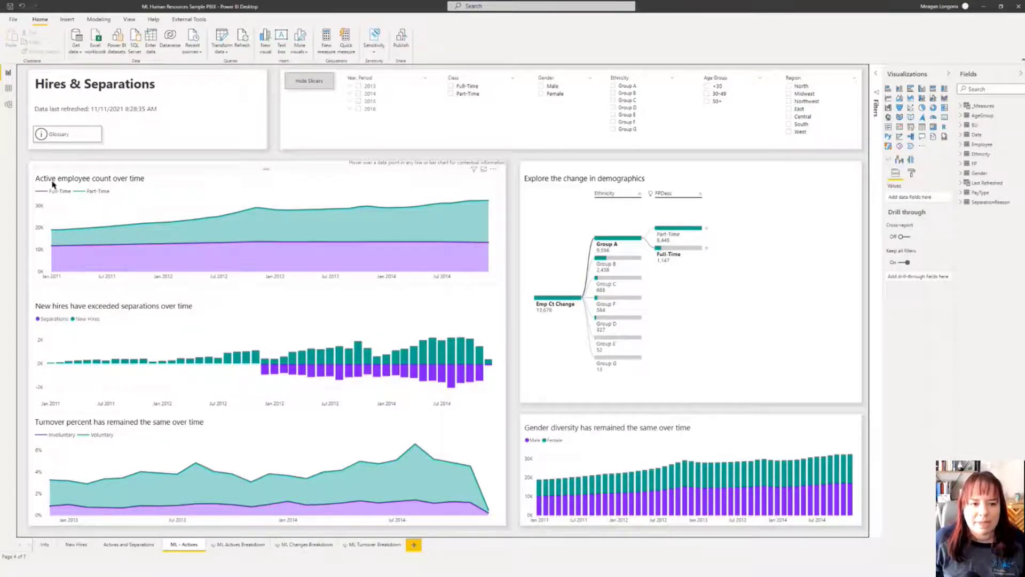
{"action": "left_click", "coordinate": [100, 183]}
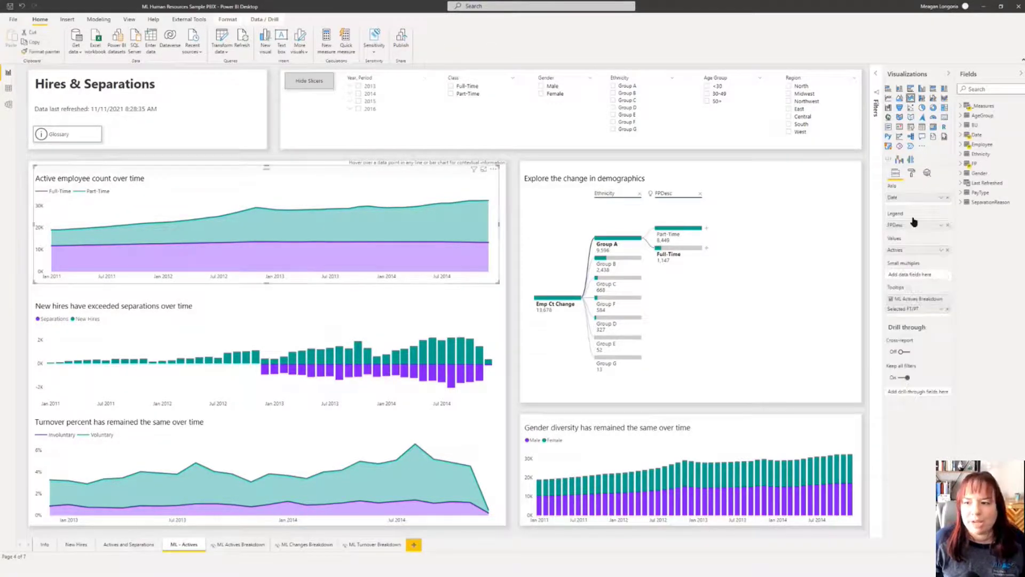
Confirm the active employee chart's title text uses Title - Actives Over Time, closing the dialog unchanged.
{"action": "left_click", "coordinate": [913, 174]}
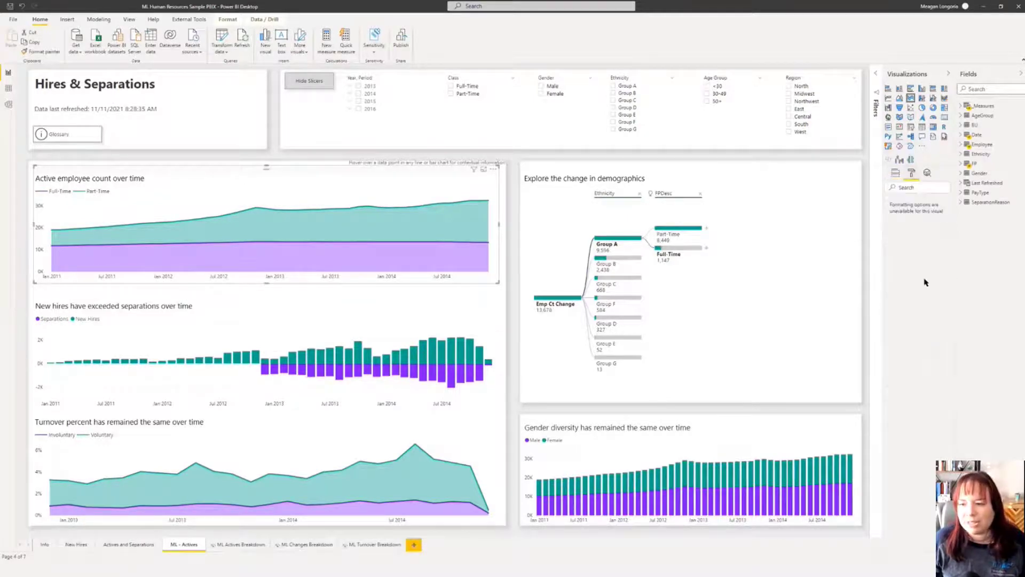
{"action": "left_click", "coordinate": [898, 364]}
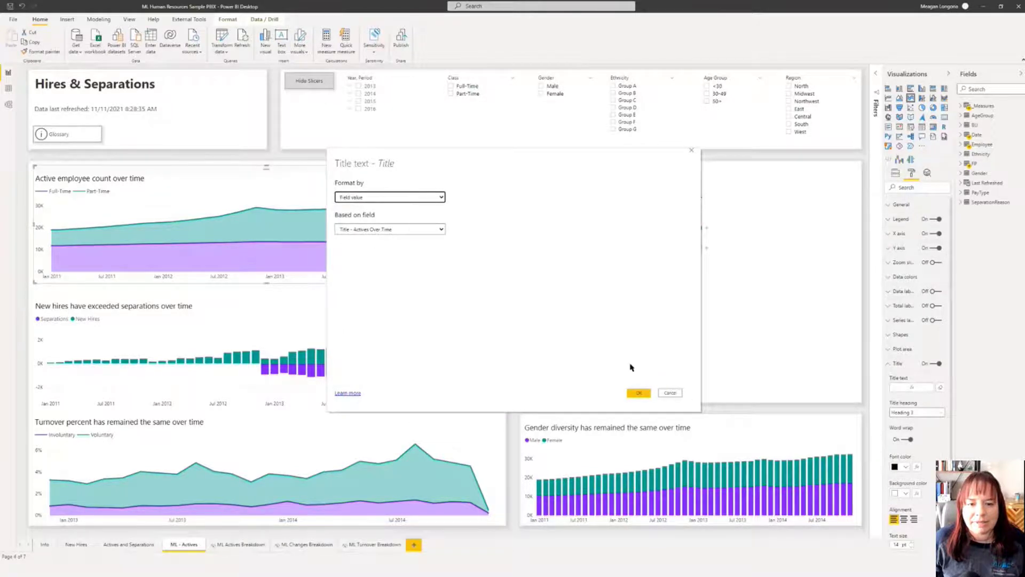
{"action": "left_click", "coordinate": [667, 393]}
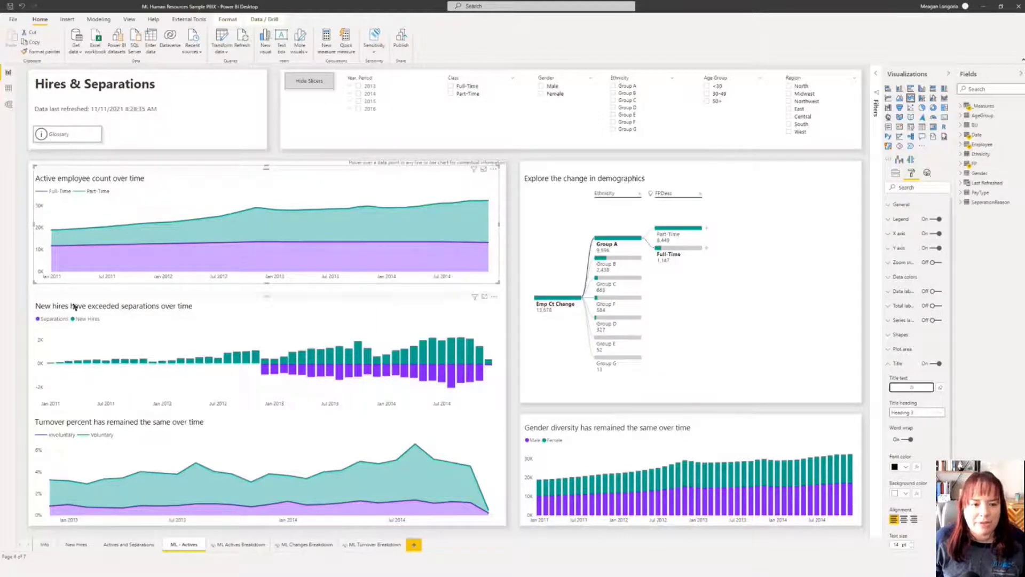
{"action": "left_click", "coordinate": [45, 310]}
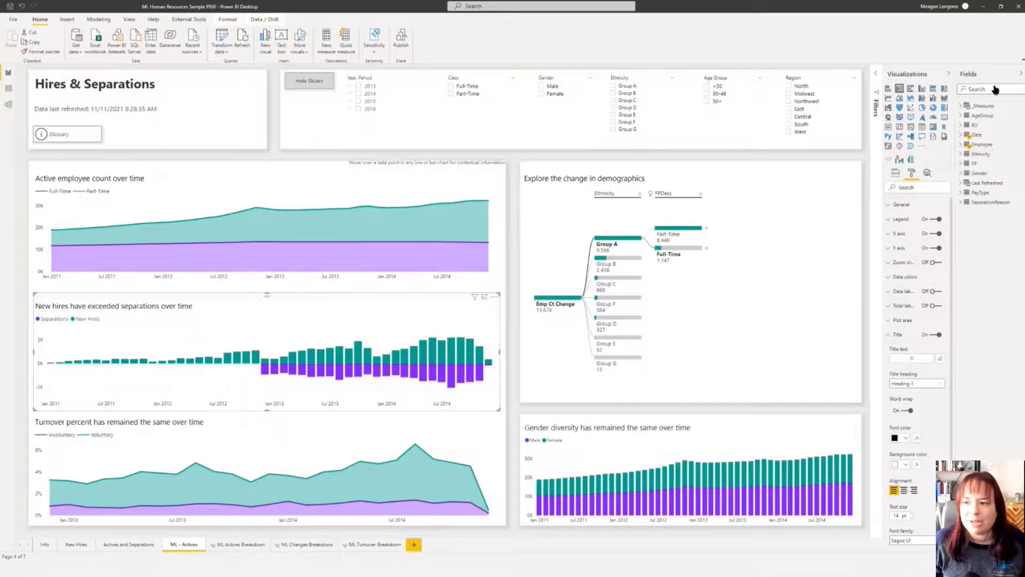
Expand the _Measures table, widen the Fields pane and open Title - Changes in Employee Count.
{"action": "left_click", "coordinate": [964, 106]}
{"action": "left_click_drag", "start_coordinate": [954, 177], "coordinate": [905, 179]}
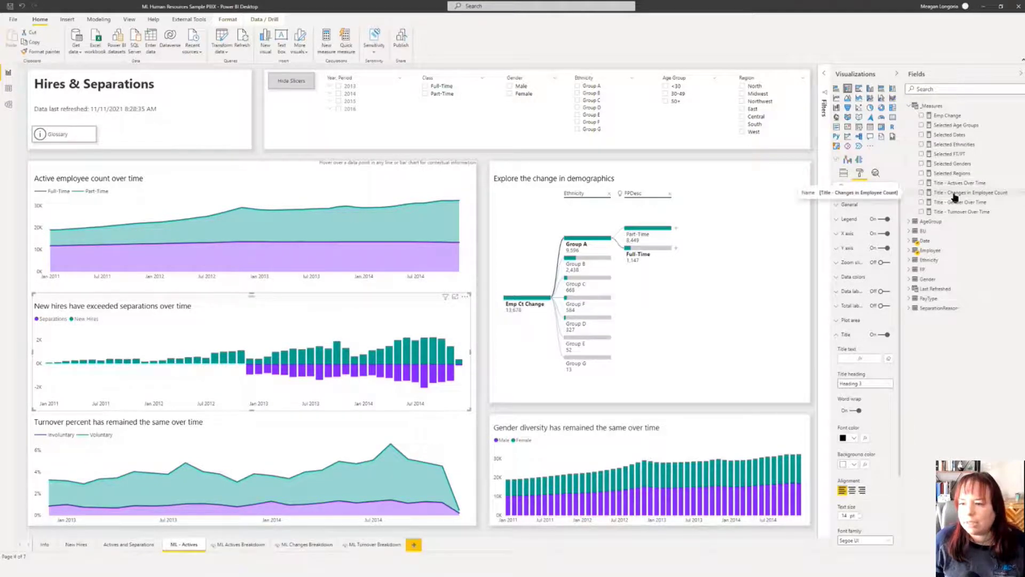
{"action": "left_click", "coordinate": [941, 198]}
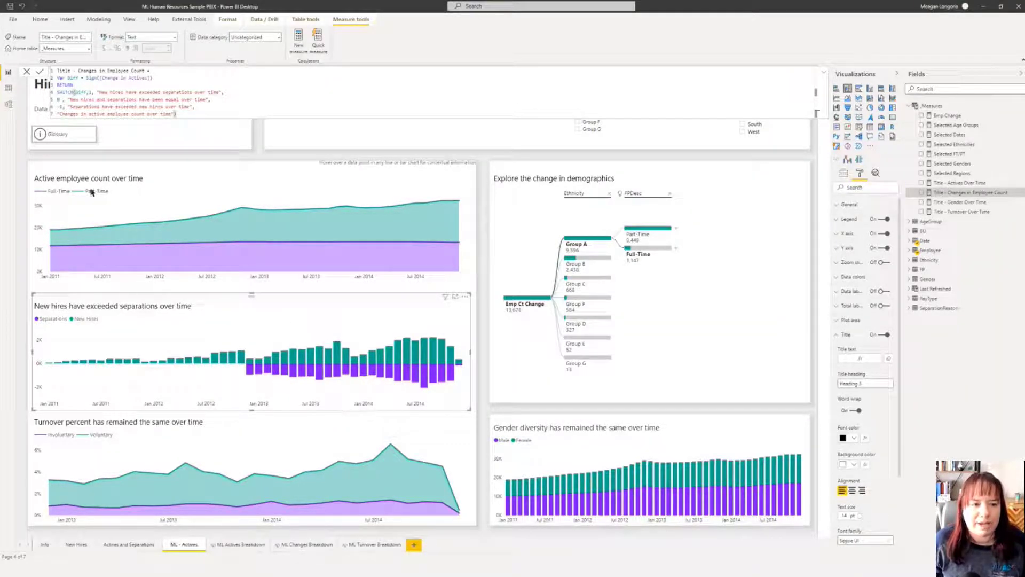
Highlight the measure's sign calculation in the formula bar, then return to the report charts.
{"action": "left_click_drag", "start_coordinate": [86, 78], "coordinate": [259, 130]}
{"action": "left_click", "coordinate": [98, 95]}
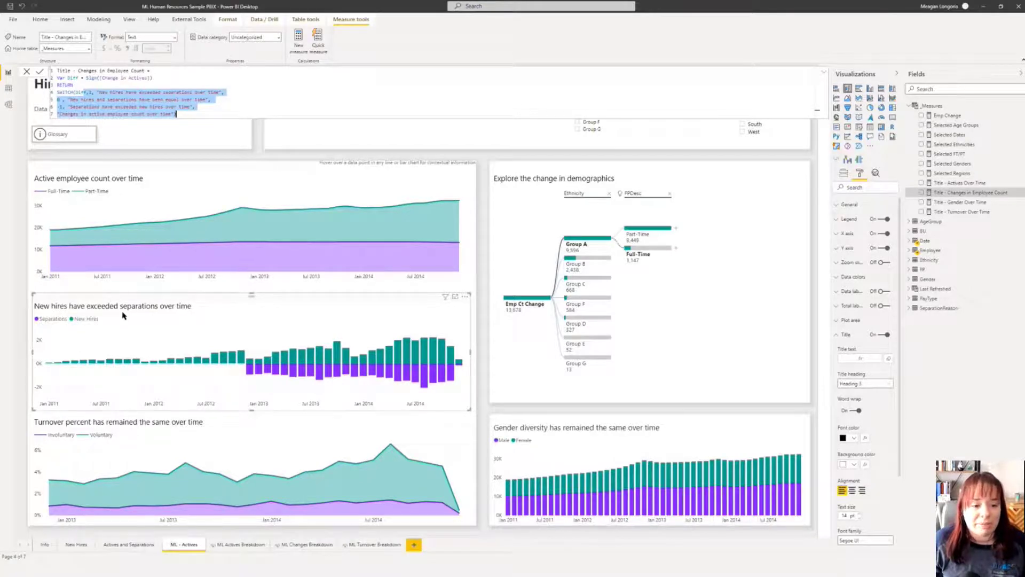
{"action": "left_click", "coordinate": [194, 312]}
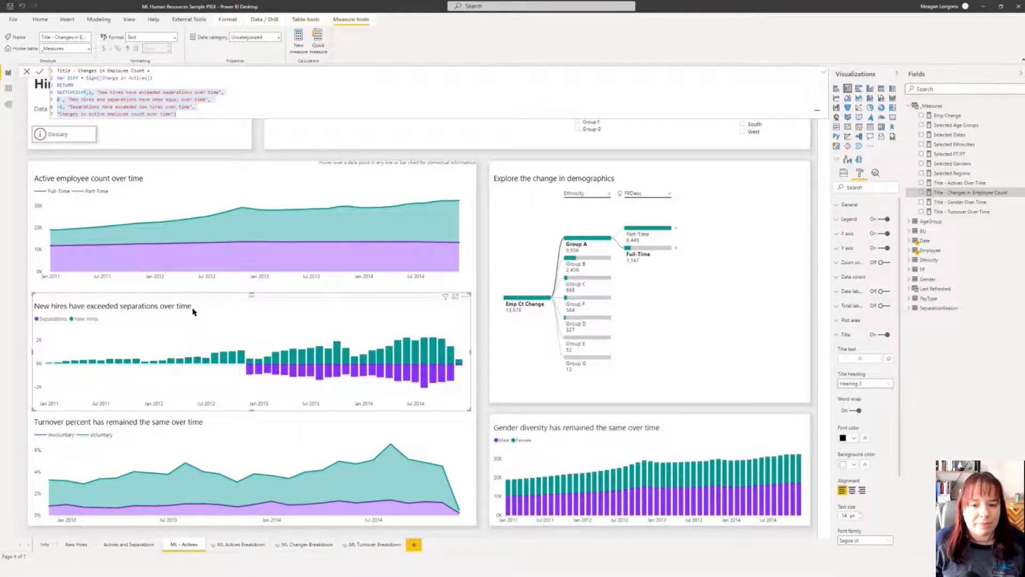
{"action": "left_click", "coordinate": [116, 427]}
{"action": "left_click", "coordinate": [584, 433]}
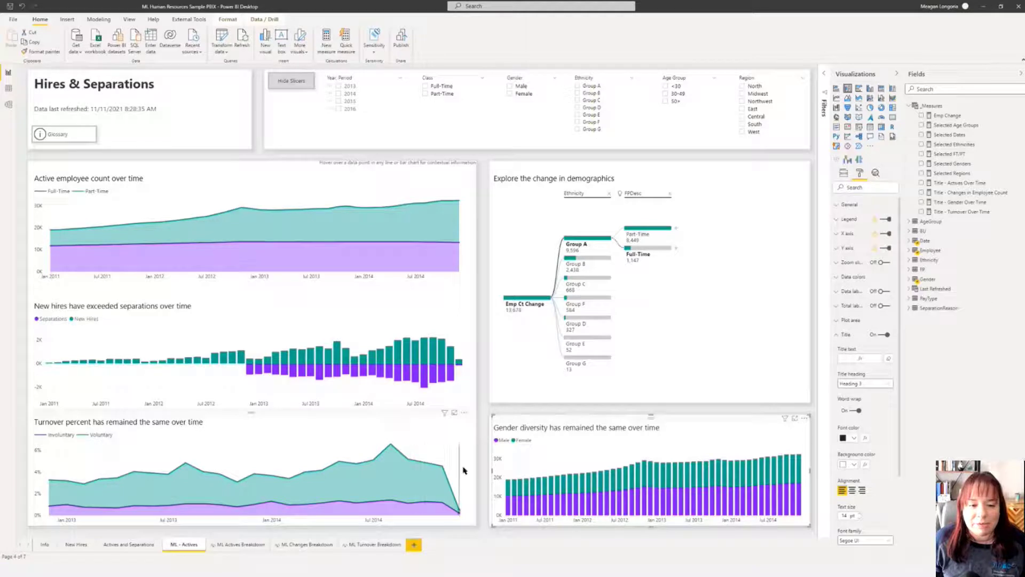
Verify the new hires chart title uses Title - Changes in Employee Count, then switch windows.
{"action": "left_click", "coordinate": [90, 425]}
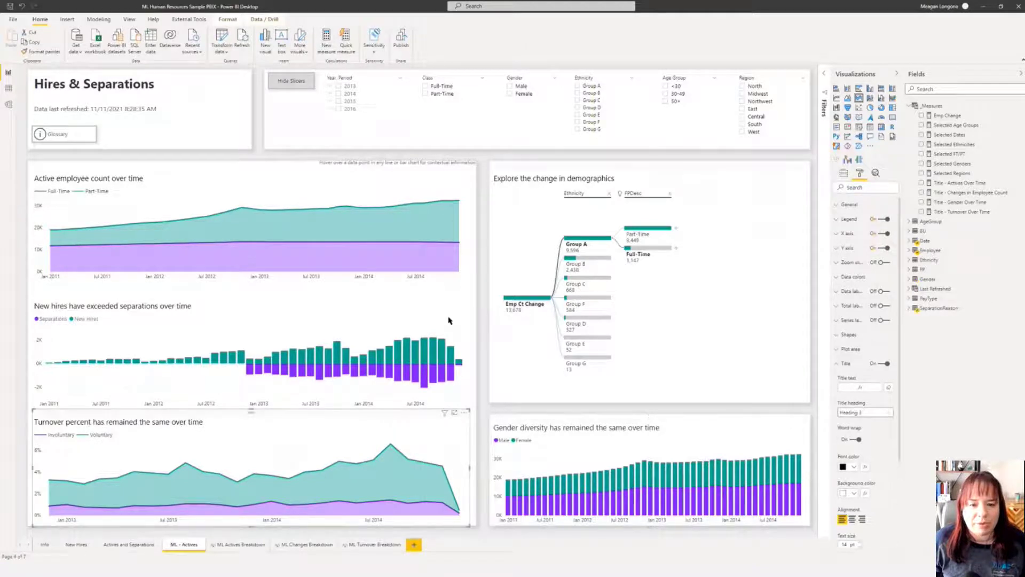
{"action": "left_click", "coordinate": [148, 314]}
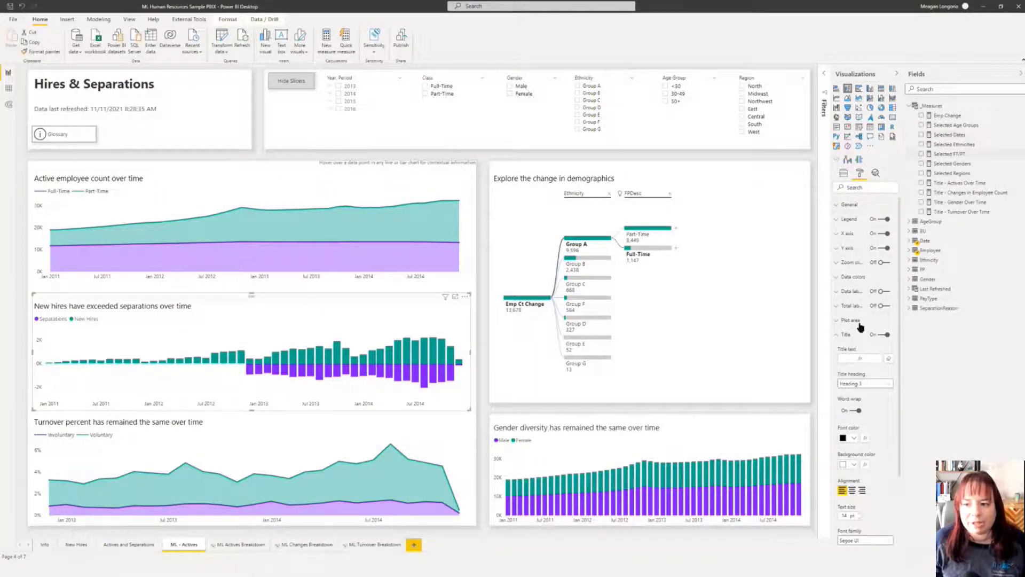
{"action": "left_click", "coordinate": [849, 360]}
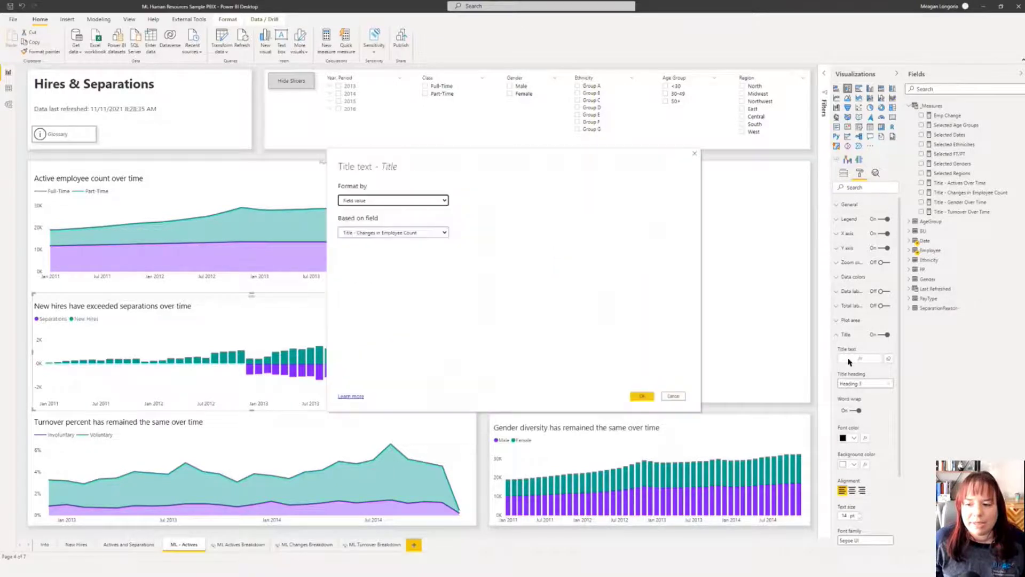
{"action": "left_click", "coordinate": [675, 397]}
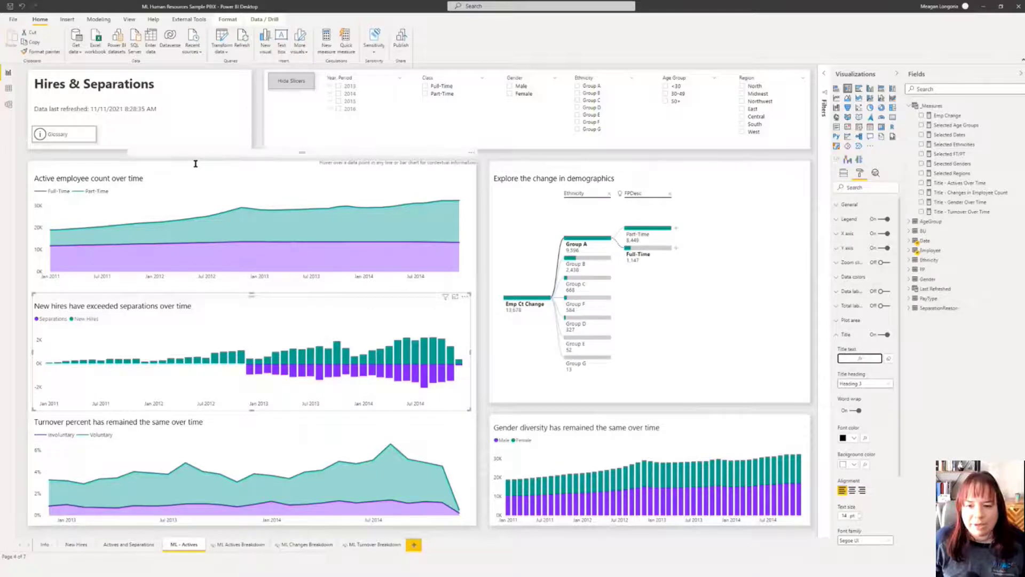
{"action": "left_click", "coordinate": [71, 179]}
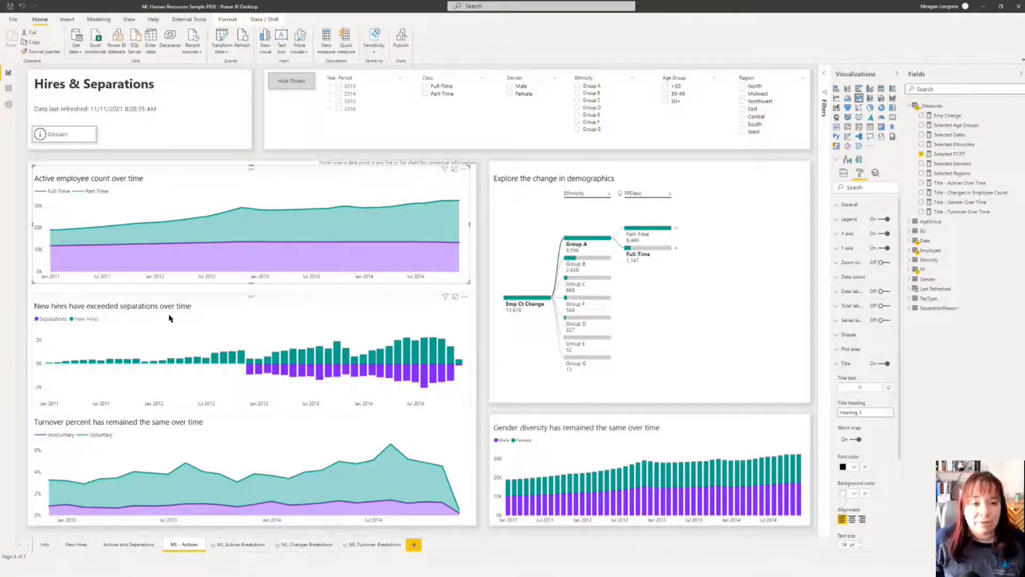
{"action": "key", "text": "alt+Tab"}
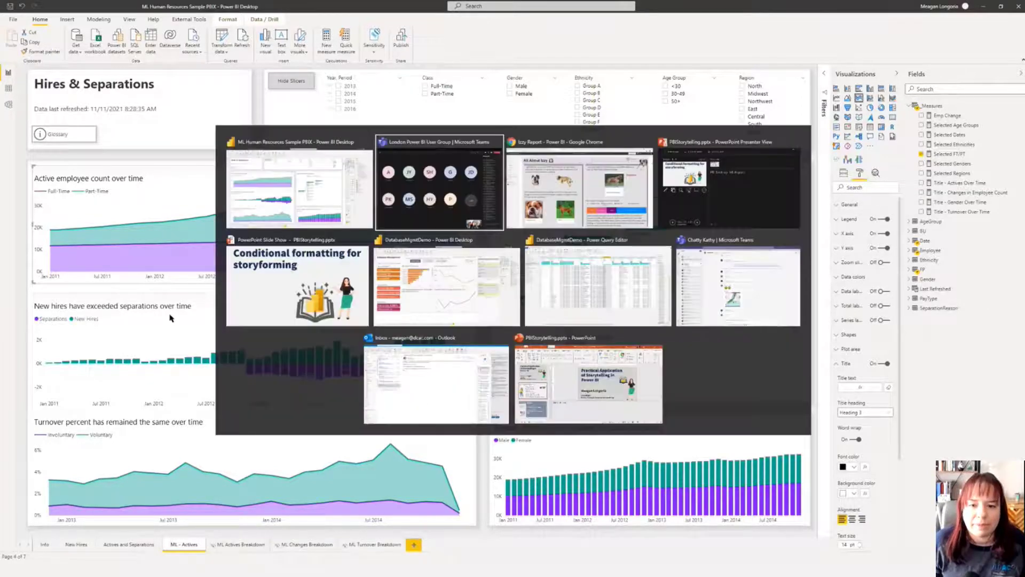